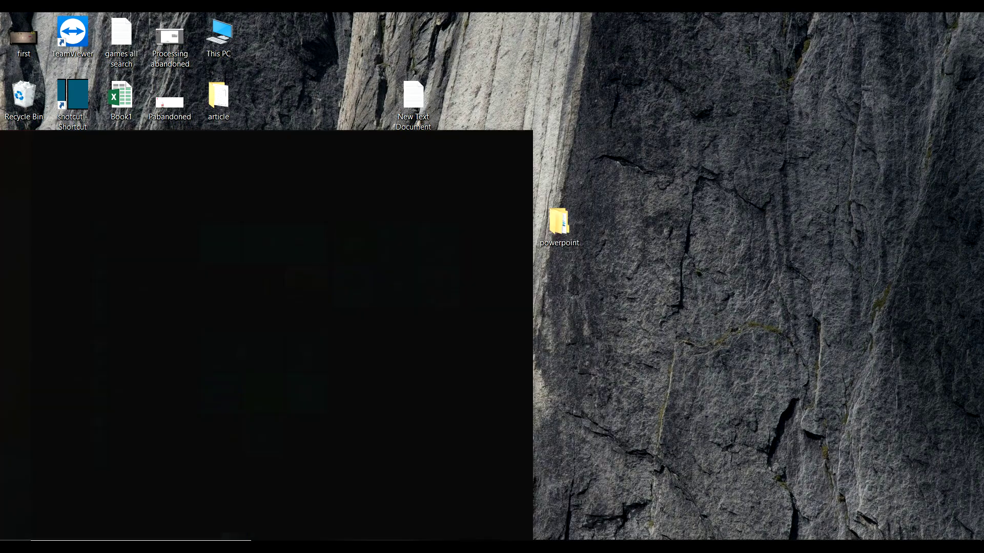
{"action": "type", "text": "putty"}
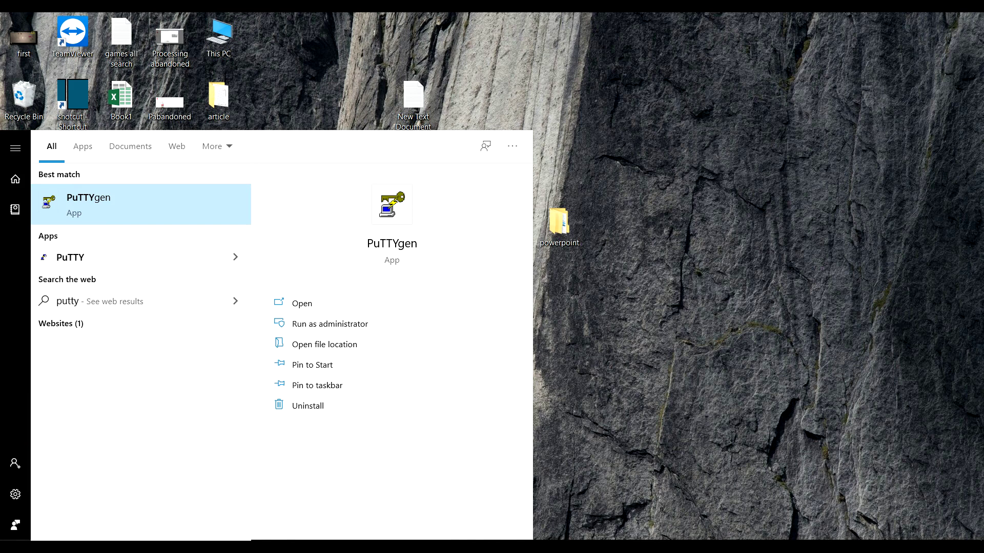
Step: Launch PuTTY and try connecting to technnaza.com, which fails because the host does not exist
{"action": "left_click", "coordinate": [128, 257]}
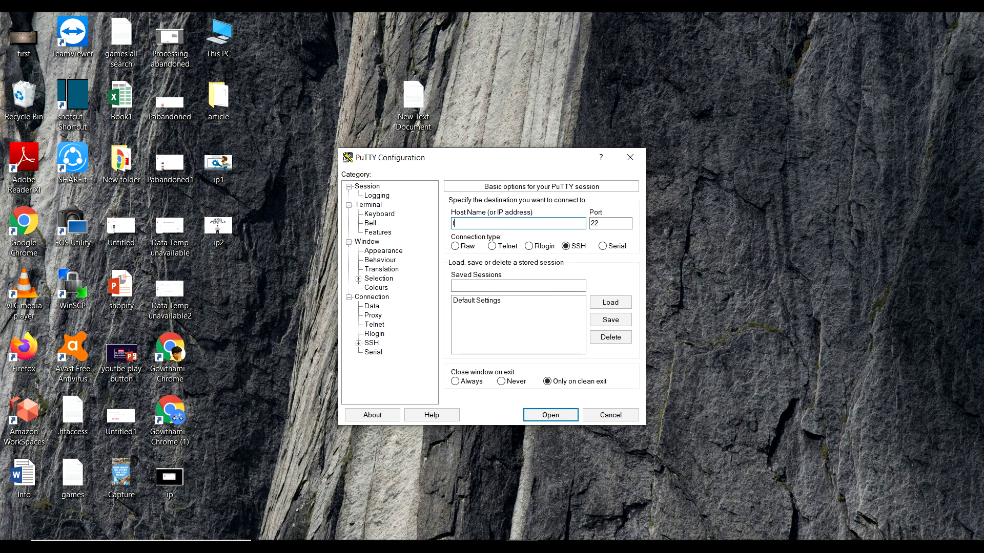
{"action": "type", "text": "ech"}
{"action": "type", "text": "nn"}
{"action": "type", "text": "aza."}
{"action": "type", "text": "com"}
{"action": "key", "text": "Return"}
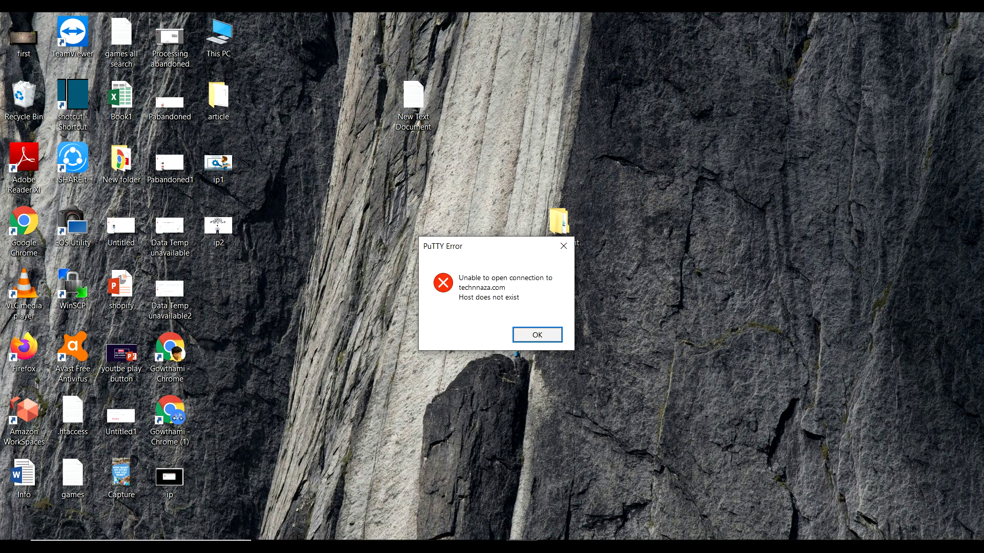
{"action": "left_click", "coordinate": [536, 335]}
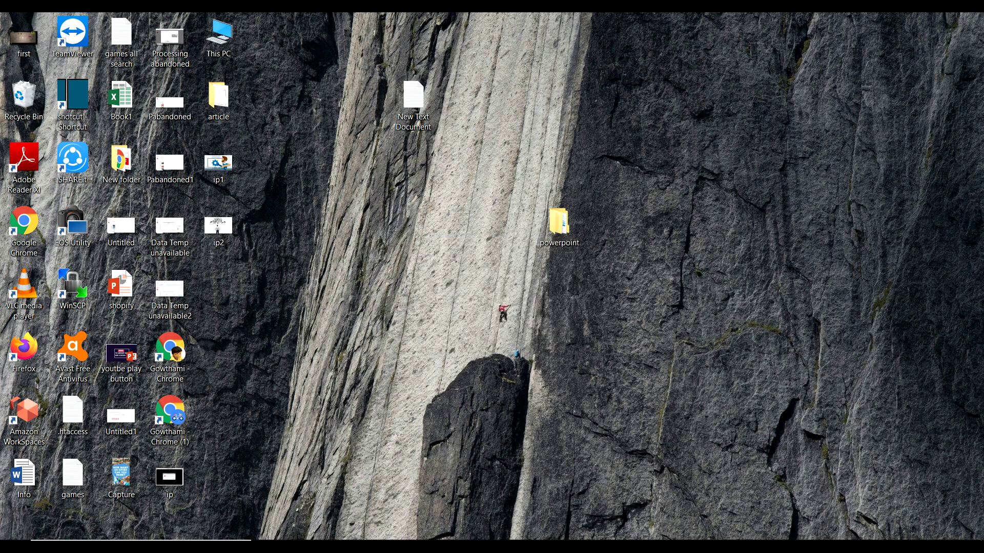
{"action": "key", "text": "super"}
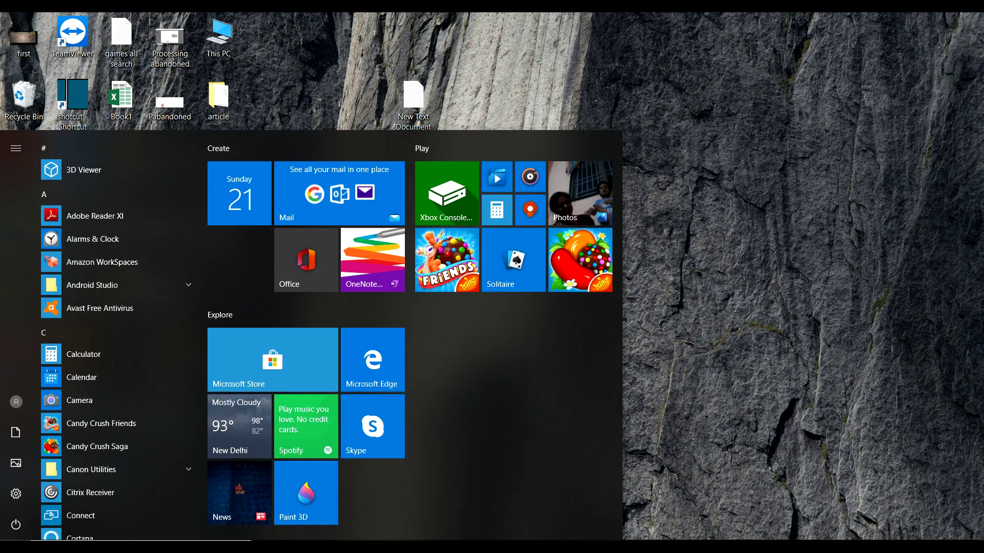
{"action": "type", "text": "puty"}
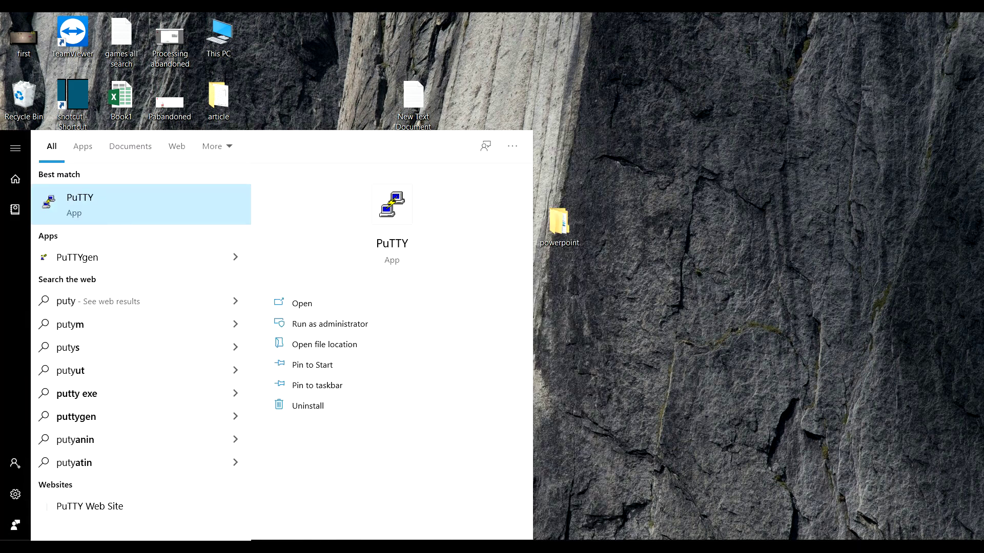
{"action": "key", "text": "Return"}
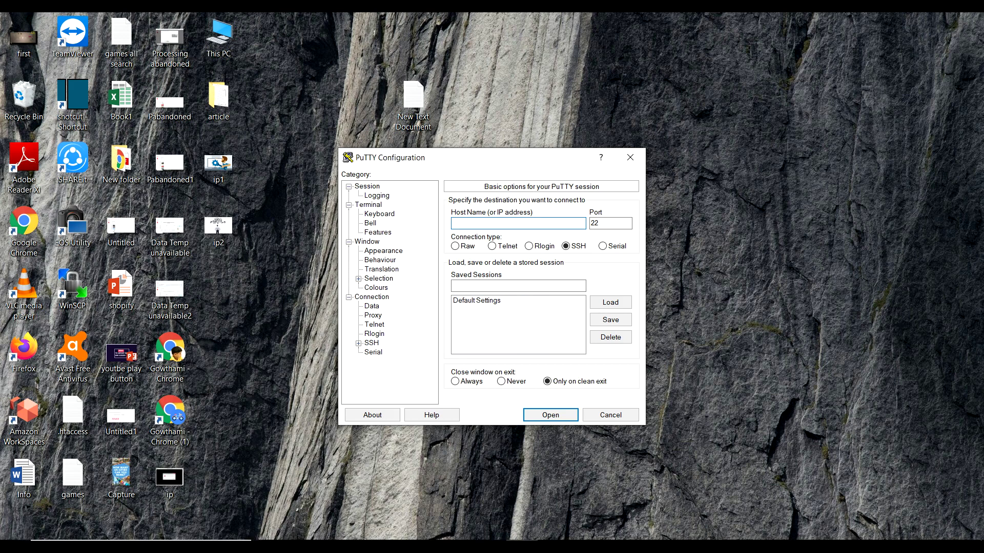
{"action": "type", "text": "www.t"}
{"action": "type", "text": "echma"}
{"action": "type", "text": "zza."}
{"action": "type", "text": "co"}
{"action": "type", "text": "m"}
{"action": "mouse_move", "coordinate": [467, 223]}
{"action": "left_mouse_down"}
{"action": "mouse_move", "coordinate": [452, 223]}
{"action": "mouse_move", "coordinate": [502, 223]}
{"action": "left_mouse_up"}
{"action": "left_click", "coordinate": [550, 415]}
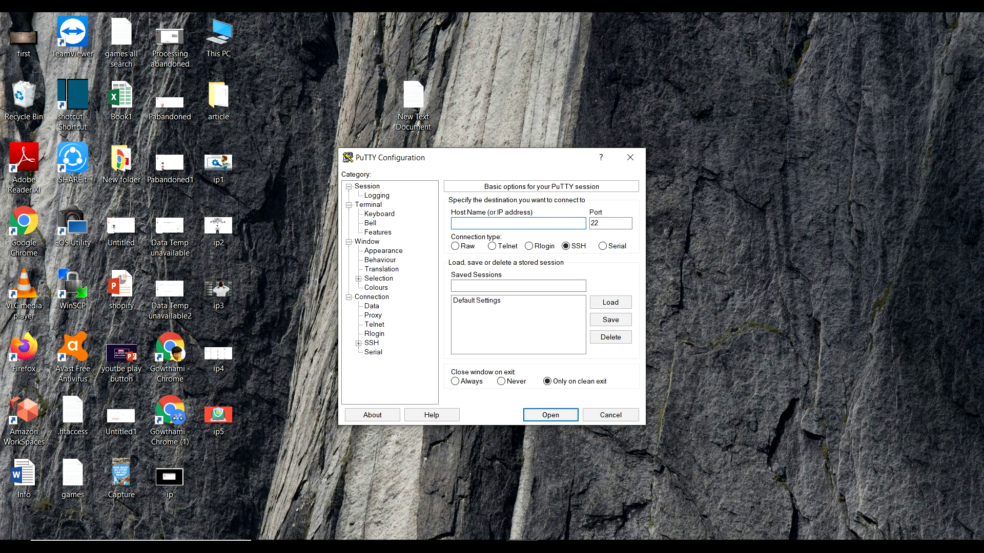
{"action": "type", "text": "www."}
{"action": "type", "text": "te"}
{"action": "type", "text": "chmaz"}
{"action": "type", "text": "za.co"}
{"action": "type", "text": "m"}
{"action": "key", "text": "Tab"}
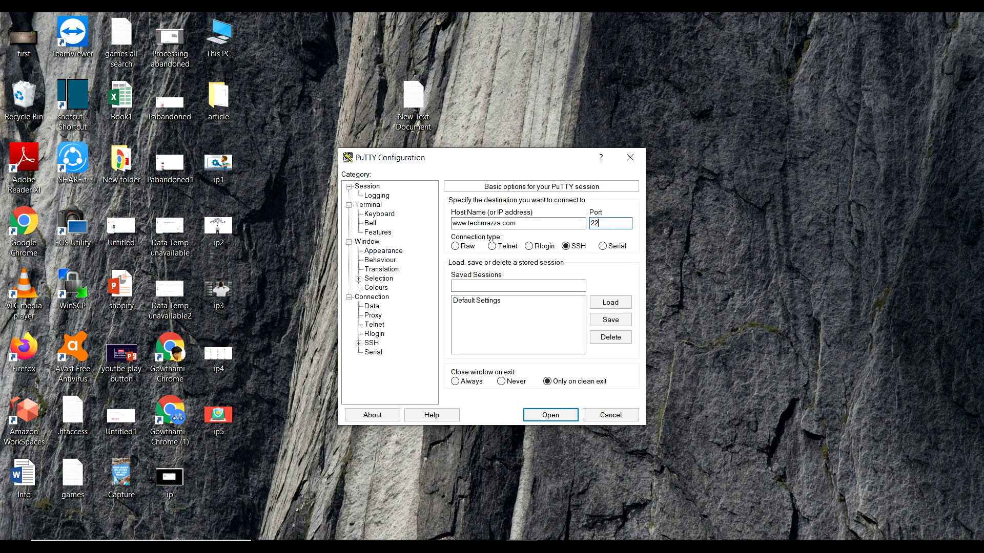
{"action": "key", "text": "Tab"}
{"action": "type", "text": "22"}
{"action": "key", "text": "shift+Home"}
{"action": "type", "text": "44"}
{"action": "type", "text": "3"}
{"action": "key", "text": "Return"}
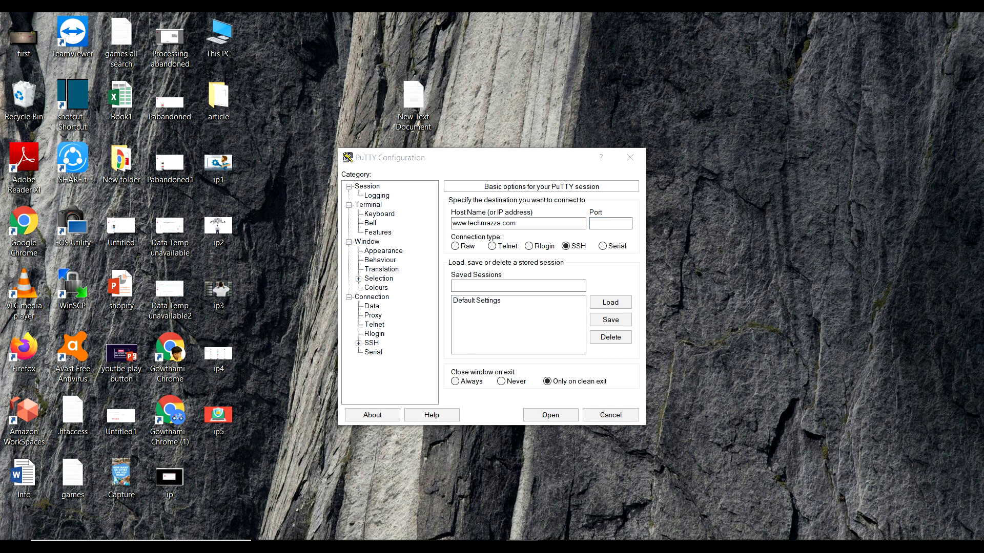
Step: Step through Keyboard, Features, Appearance, Behaviour, Connection and SSH, ending at the Auth private key field
{"action": "key", "text": "Down"}
{"action": "key", "text": "Down"}
{"action": "key", "text": "Down"}
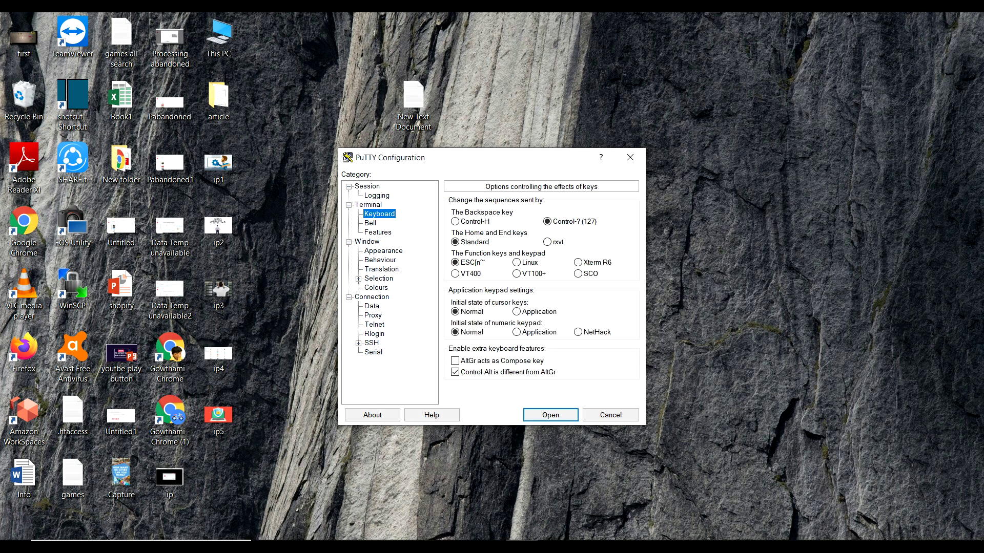
{"action": "key", "text": "Down"}
{"action": "key", "text": "Down"}
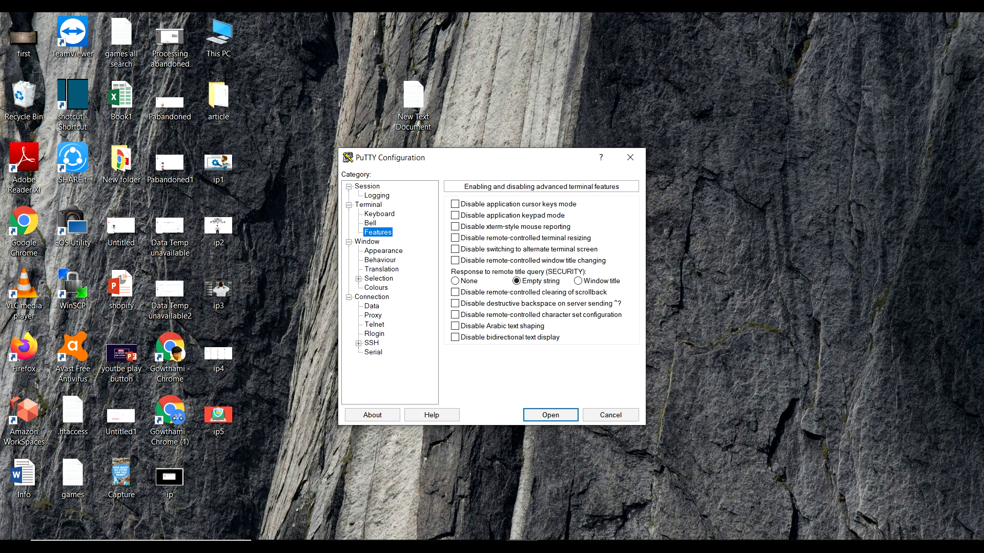
{"action": "key", "text": "Down"}
{"action": "key", "text": "Down"}
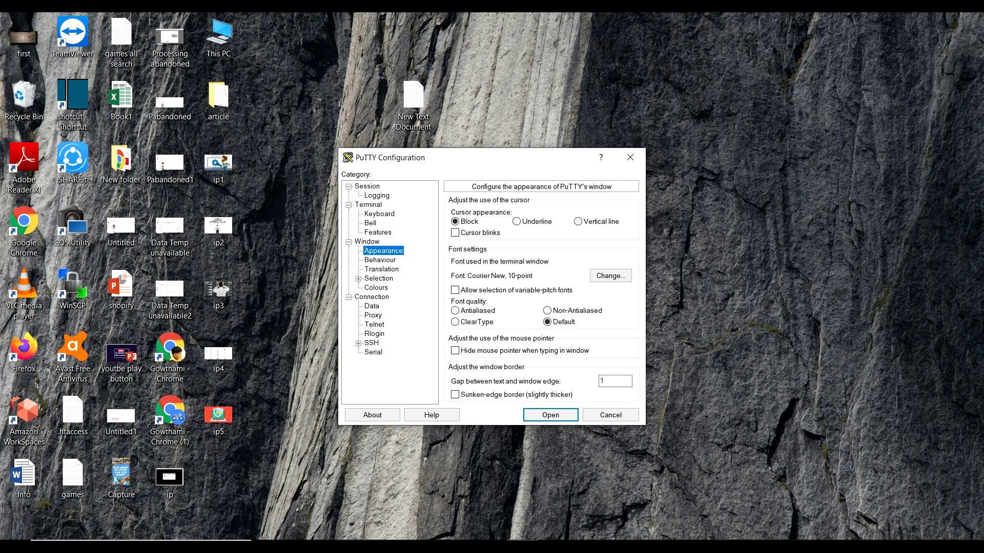
{"action": "key", "text": "Down"}
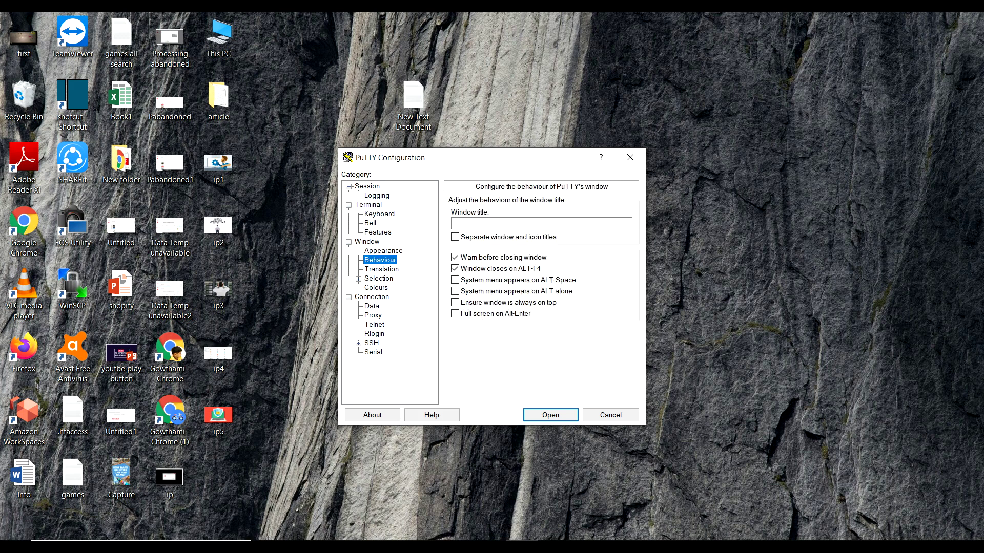
{"action": "key", "text": "Down"}
{"action": "key", "text": "Down"}
{"action": "key", "text": "Down"}
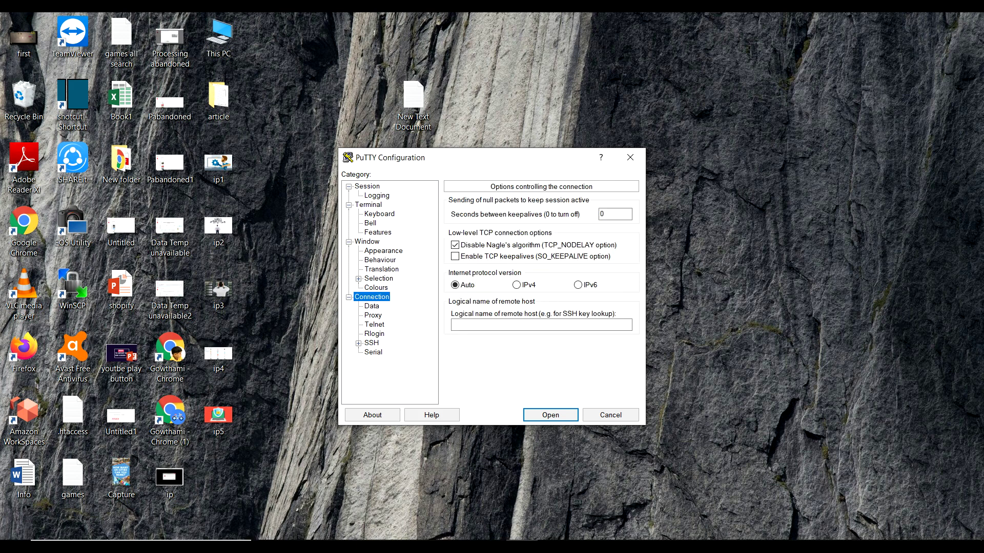
{"action": "key", "text": "Down"}
{"action": "key", "text": "Down"}
{"action": "key", "text": "Down"}
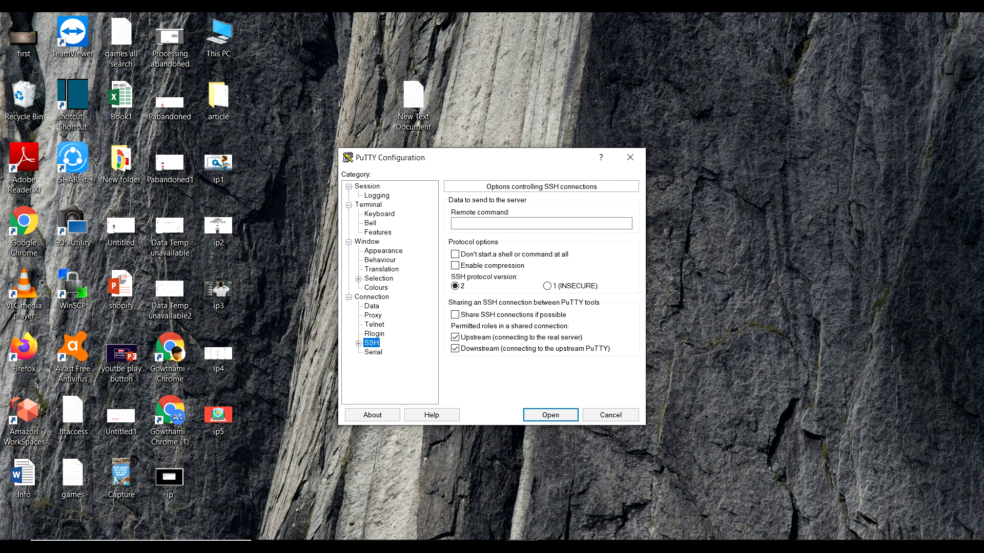
{"action": "key", "text": "Right"}
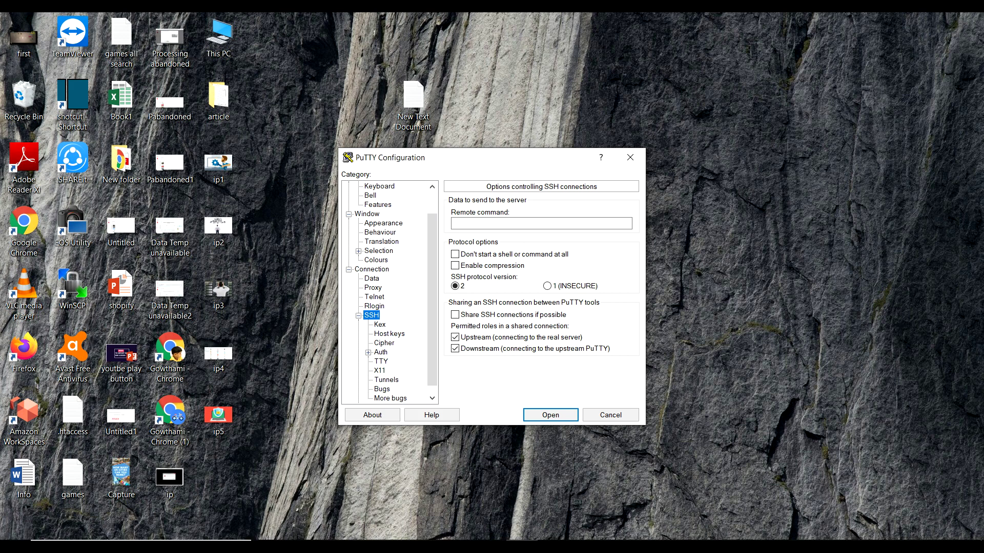
{"action": "key", "text": "Down"}
{"action": "key", "text": "Down"}
{"action": "key", "text": "Down"}
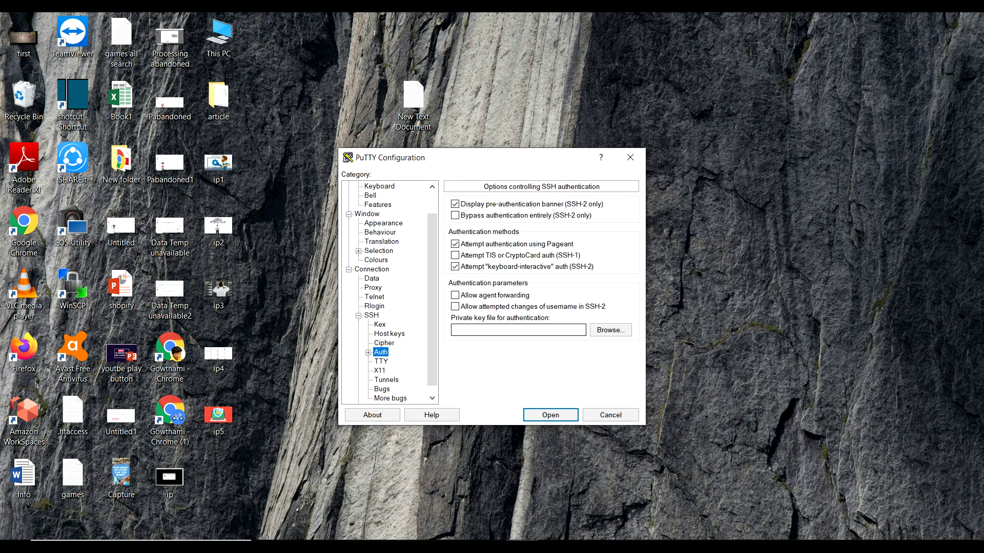
{"action": "key", "text": "Tab"}
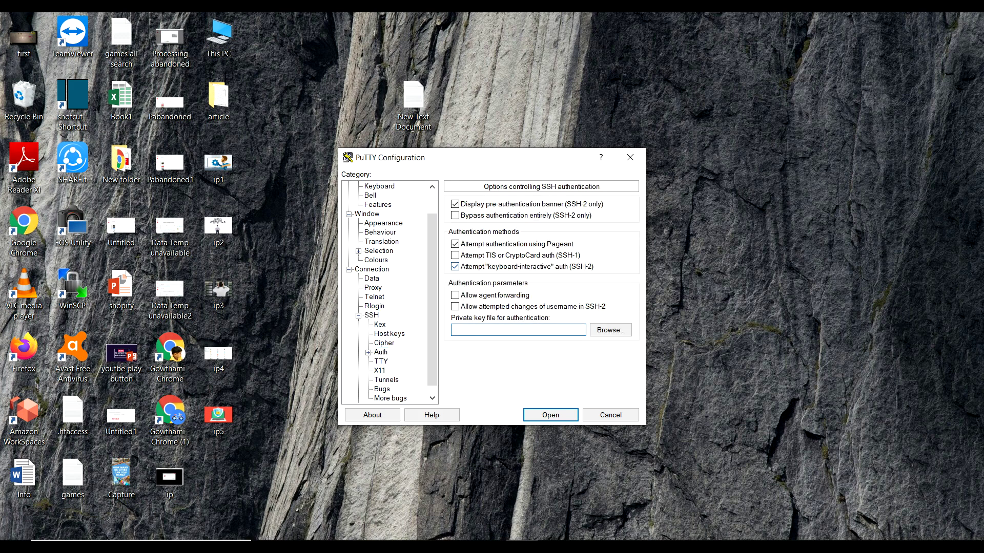